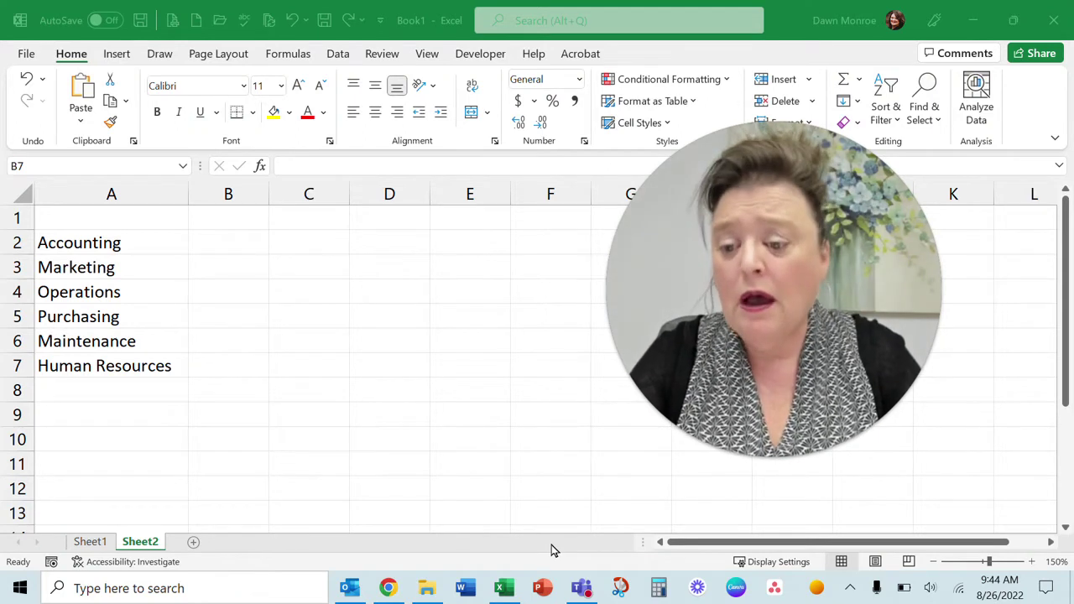
- Sort the six department names in A2:A7 alphabetically, Accounting through Purchasing
left_click(135, 243)
left_click_drag(135, 243, 132, 361)
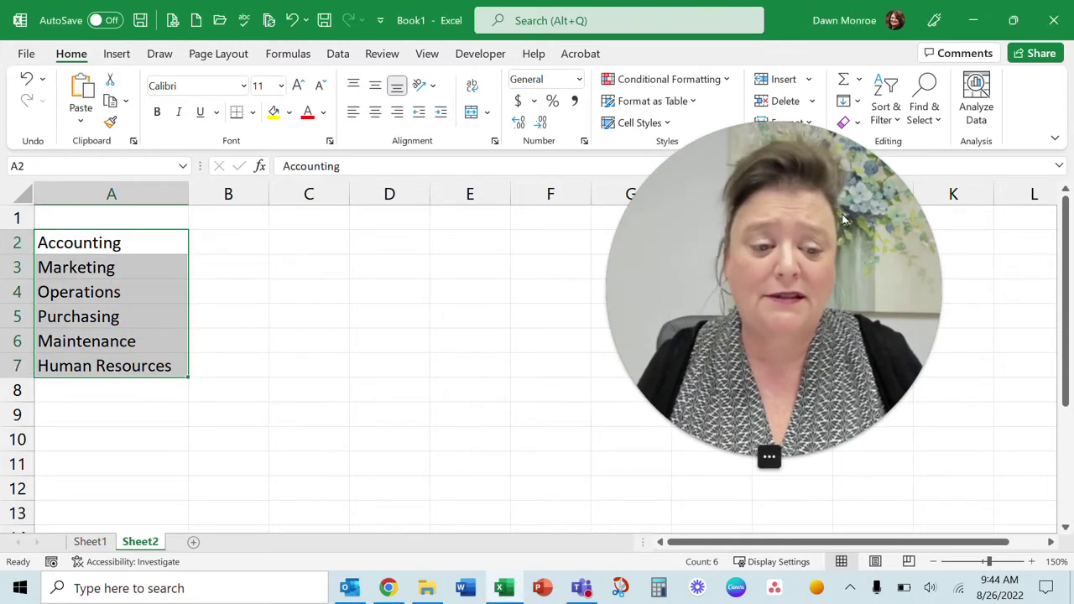
left_click_drag(810, 218, 707, 258)
left_click(887, 135)
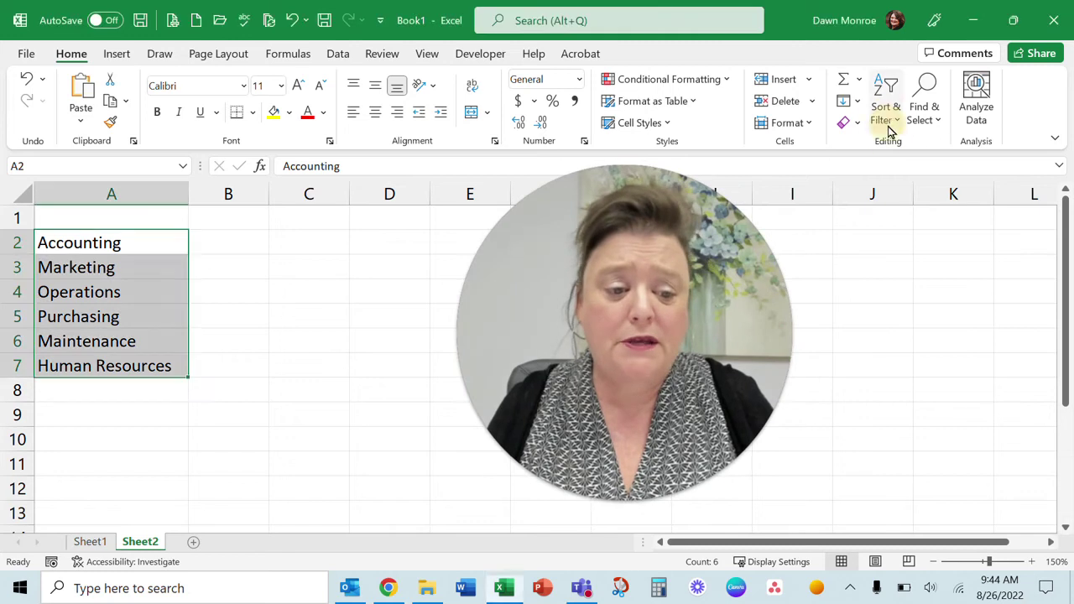
left_click(891, 121)
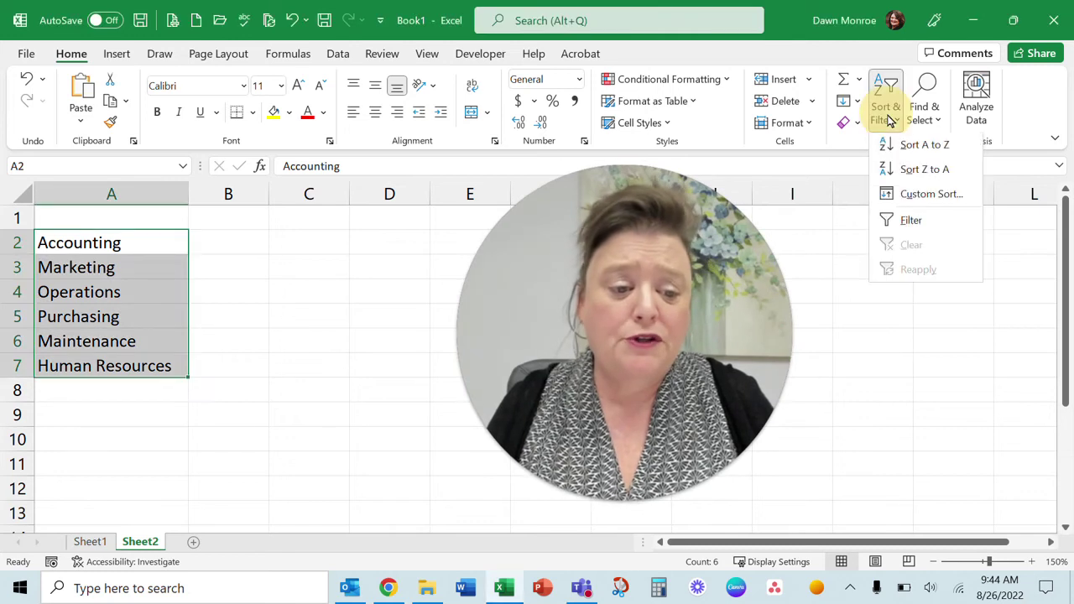
left_click(914, 147)
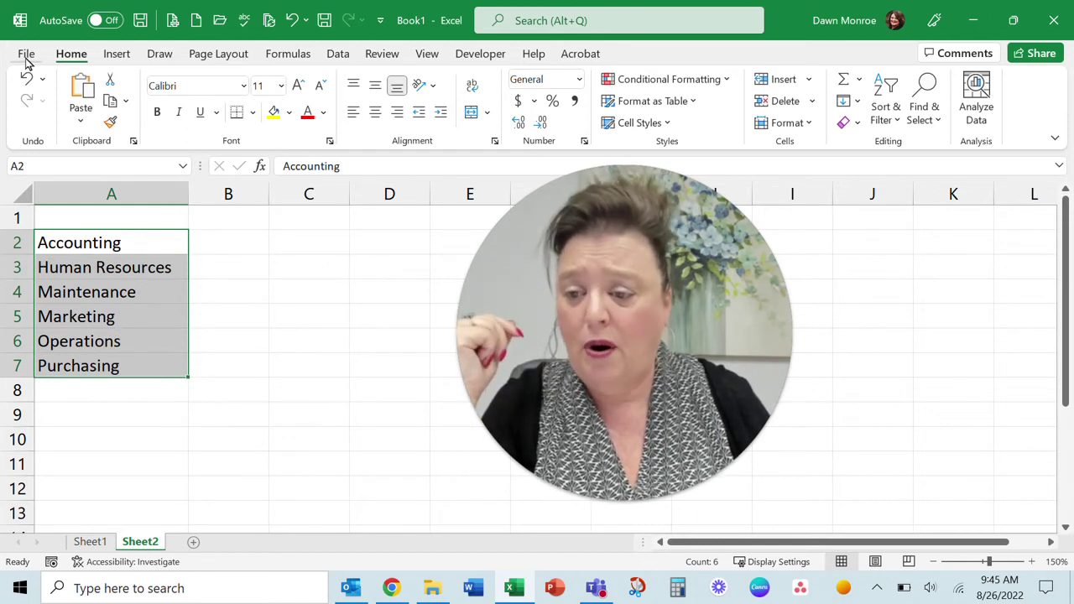
- Open Excel Options from the File menu's More commands and go to the Advanced page
left_click(26, 55)
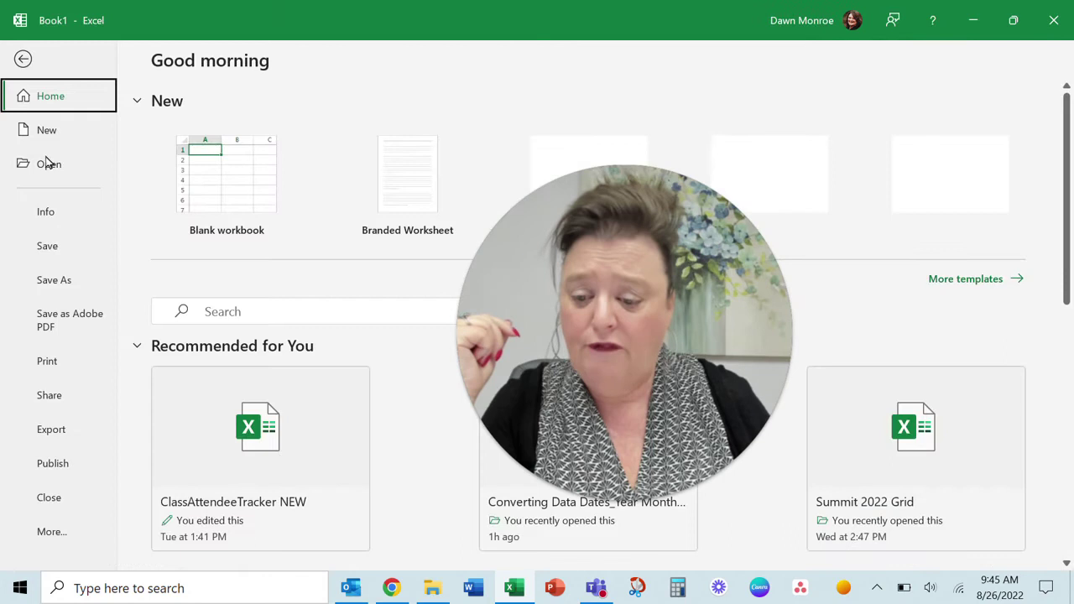
left_click(53, 535)
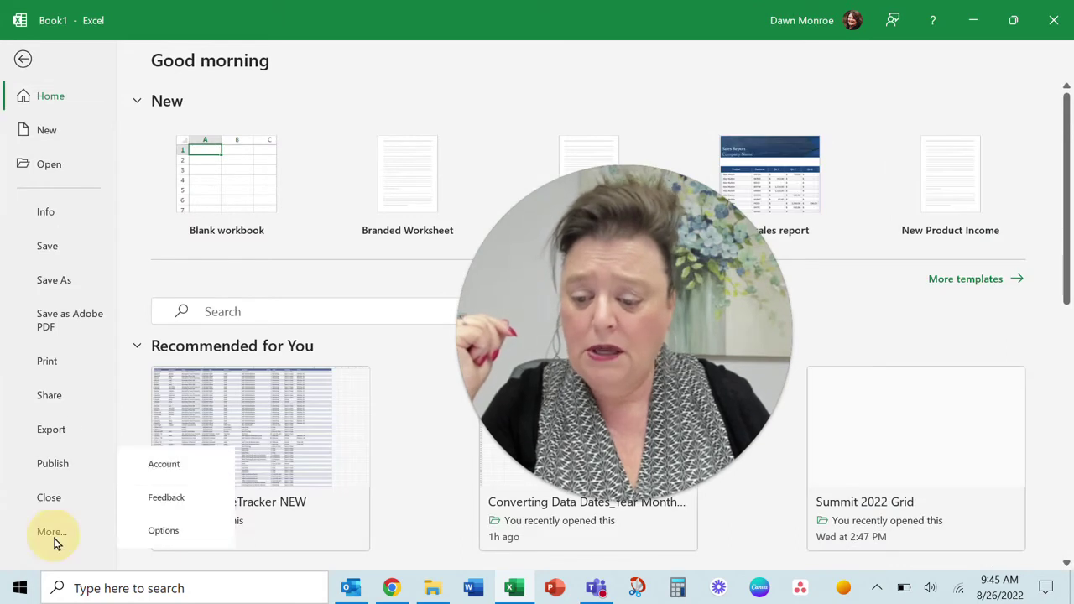
left_click(163, 530)
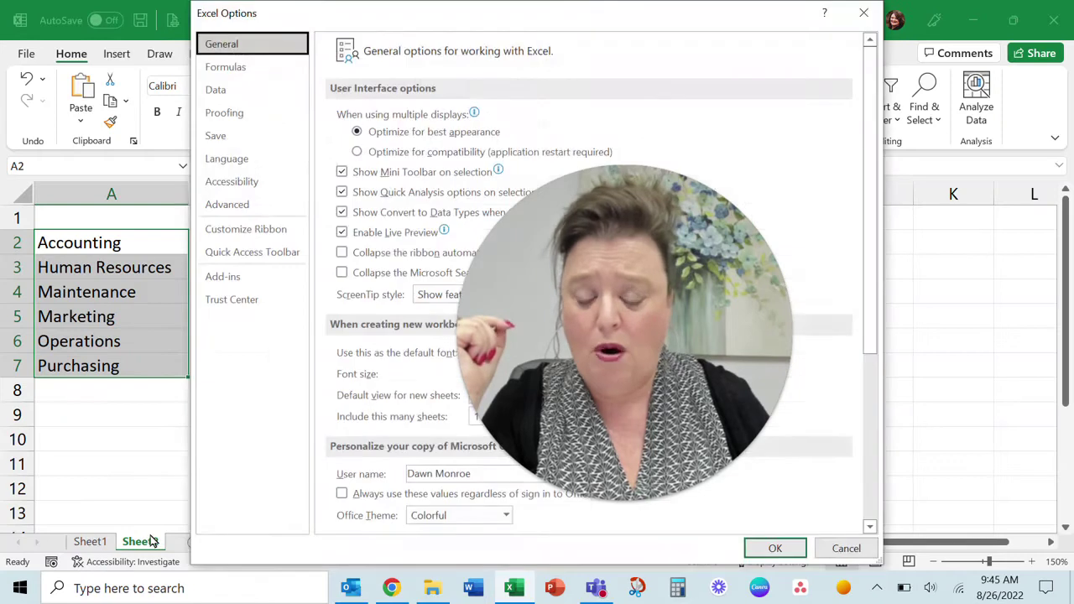
left_click_drag(652, 252, 910, 150)
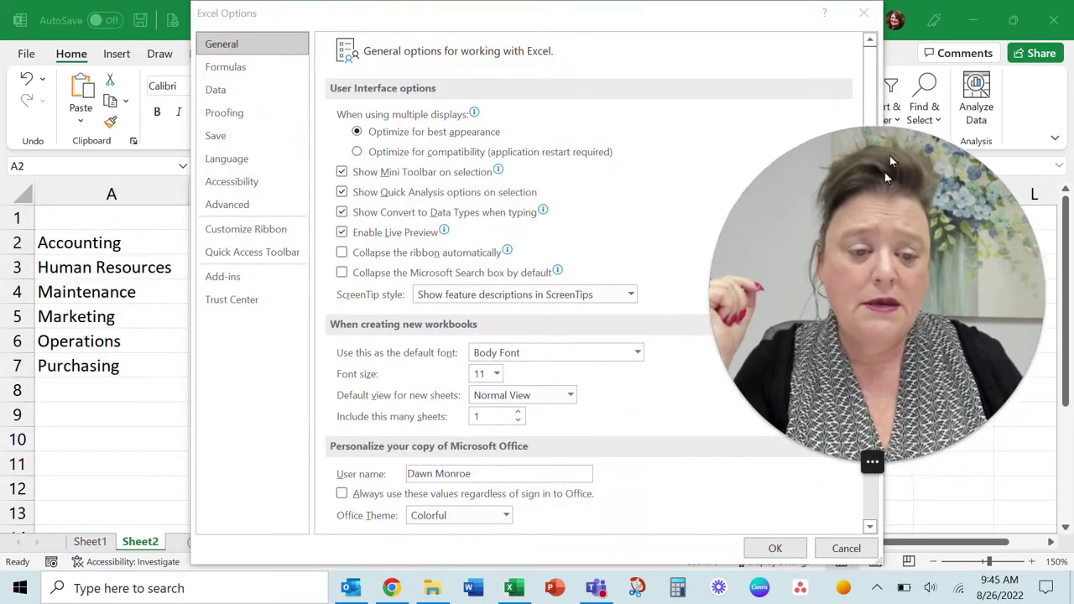
left_click(243, 207)
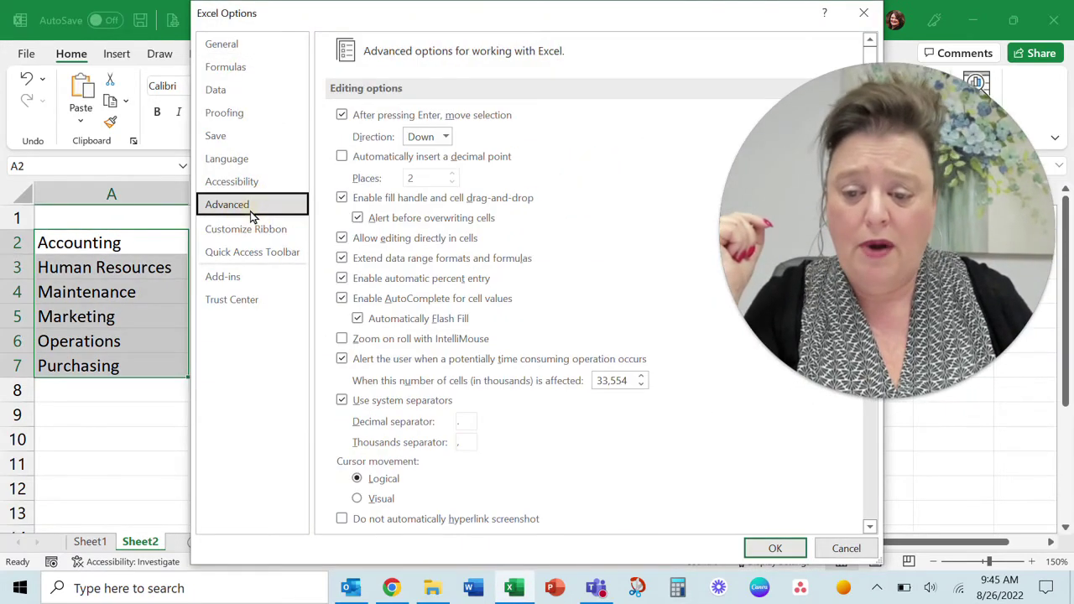
- Scroll the Advanced settings down to the General section's Edit Custom Lists button
scroll(564, 238, "down", 4)
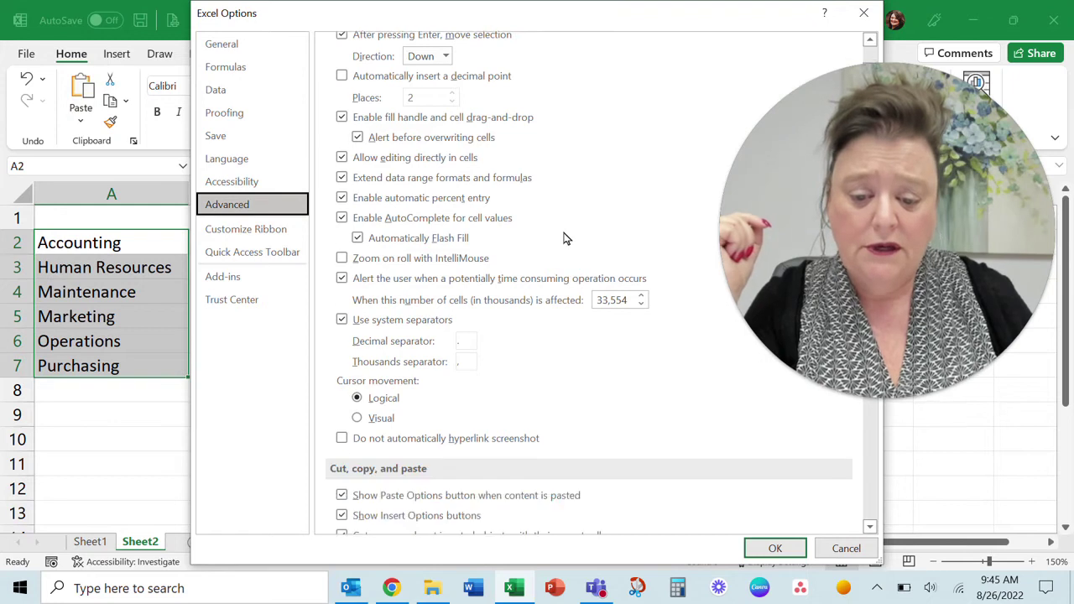
scroll(564, 239, "down", 4)
scroll(562, 240, "down", 3)
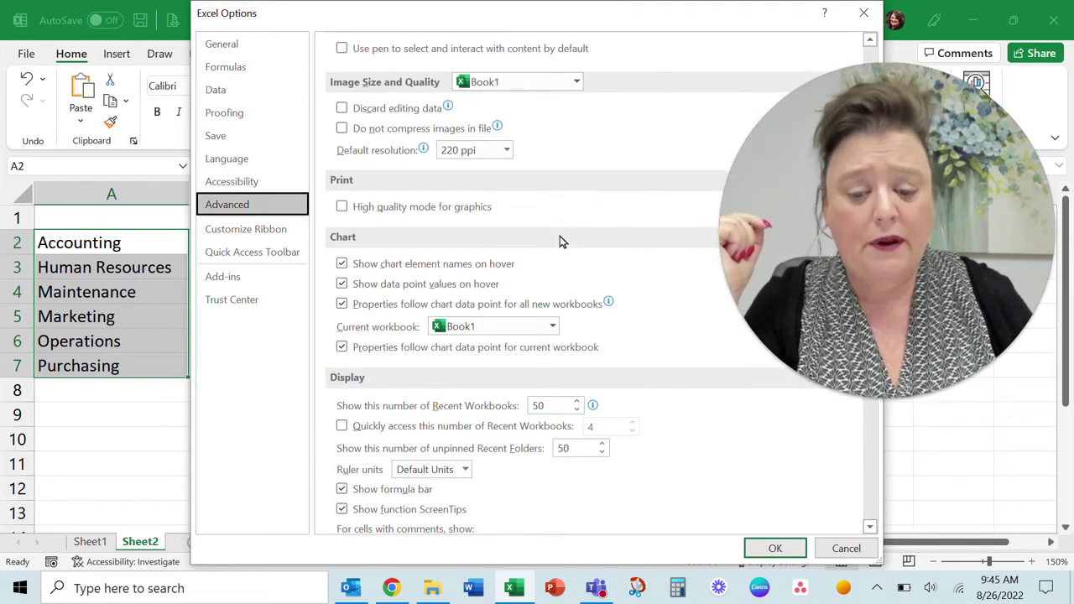
scroll(560, 256, "down", 4)
scroll(559, 261, "down", 3)
scroll(559, 260, "down", 3)
scroll(557, 262, "down", 1)
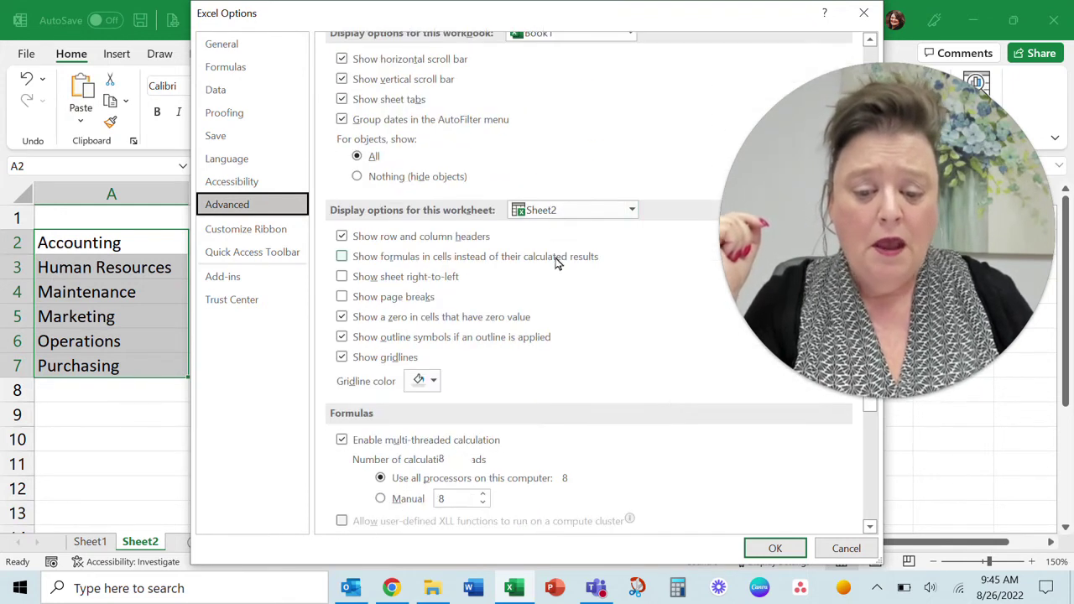
scroll(554, 265, "down", 3)
scroll(553, 266, "down", 4)
scroll(551, 268, "down", 2)
scroll(549, 269, "down", 3)
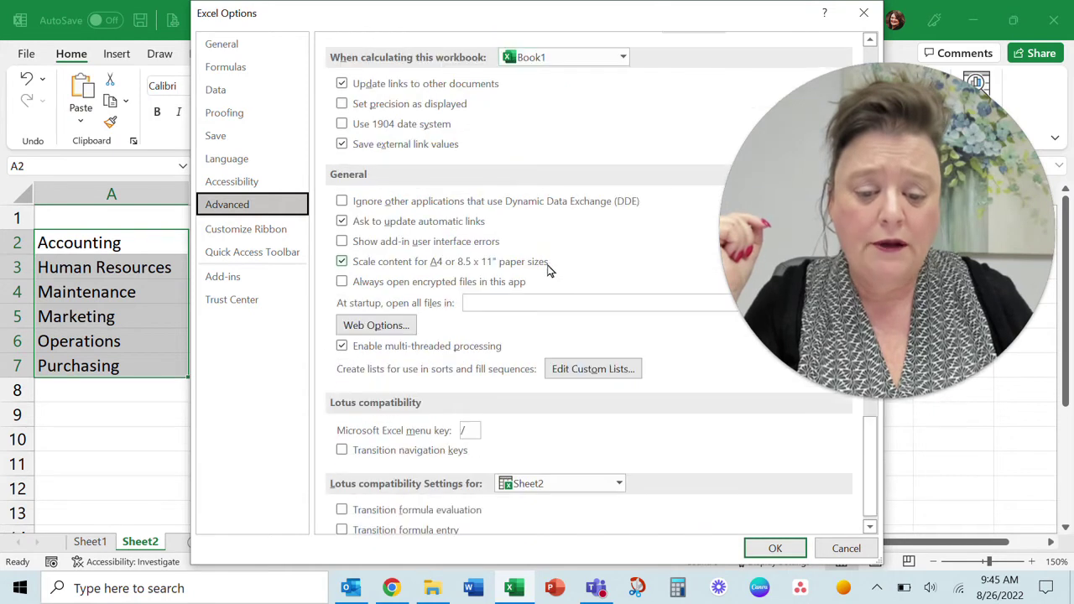
- Import the department names from $A$2:$A$7 as a new custom list and confirm it
left_click(579, 374)
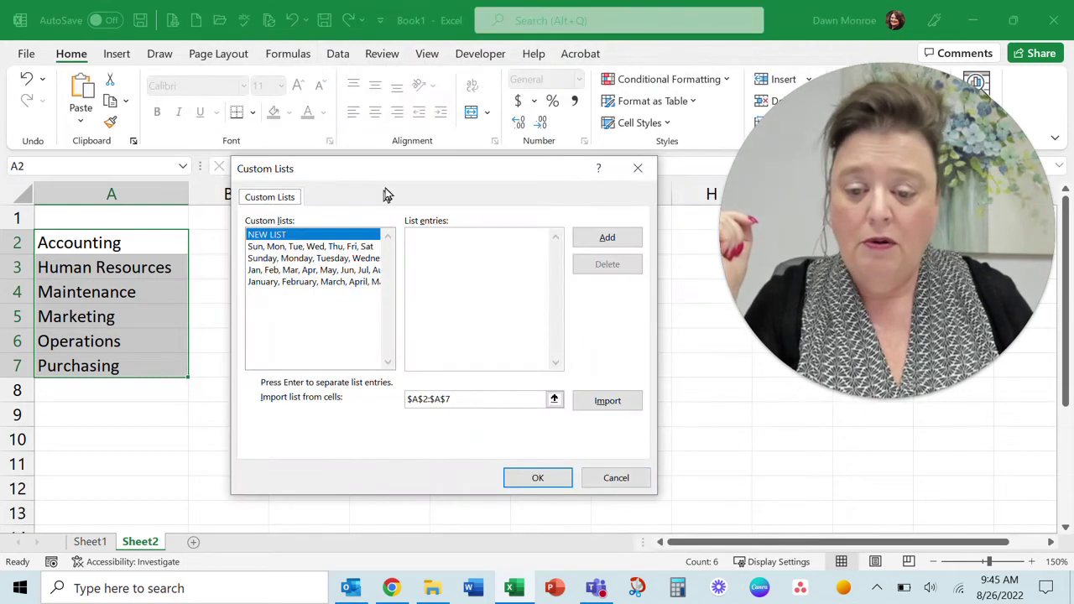
left_click_drag(390, 178, 509, 168)
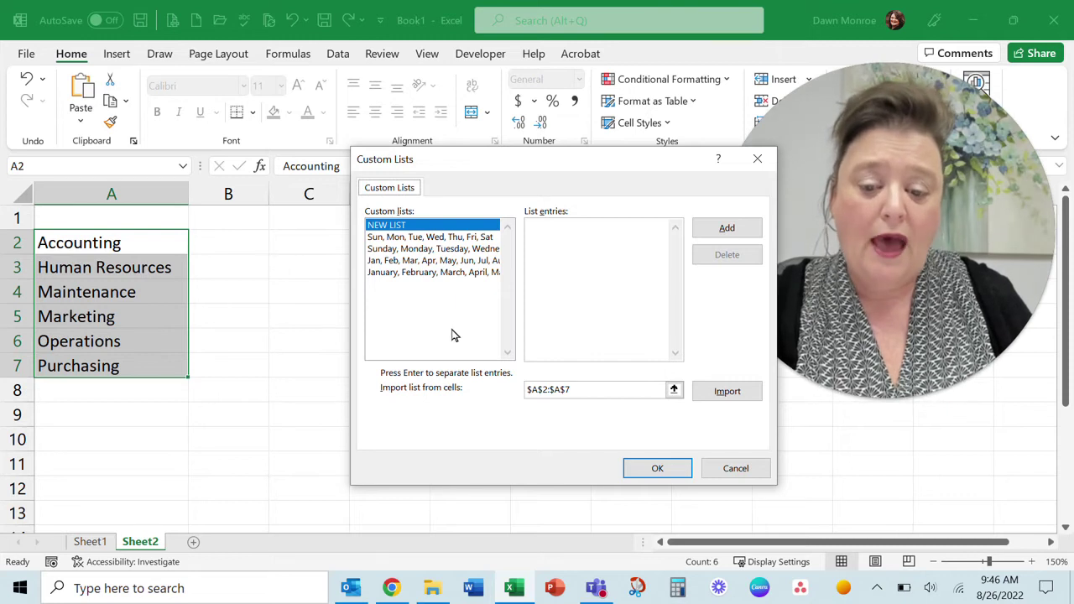
left_click(575, 391)
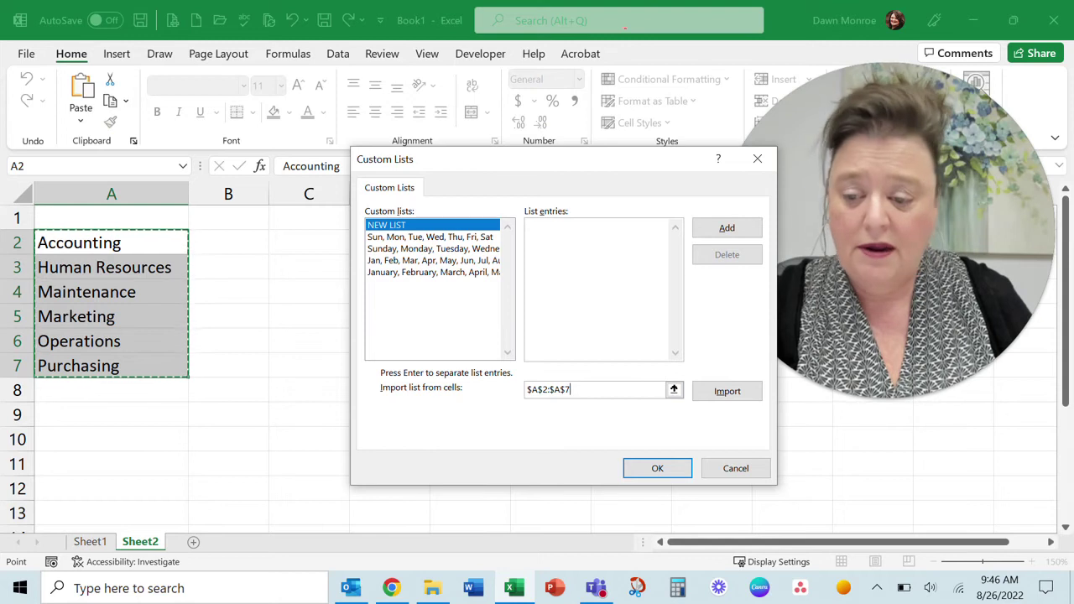
left_click(728, 395)
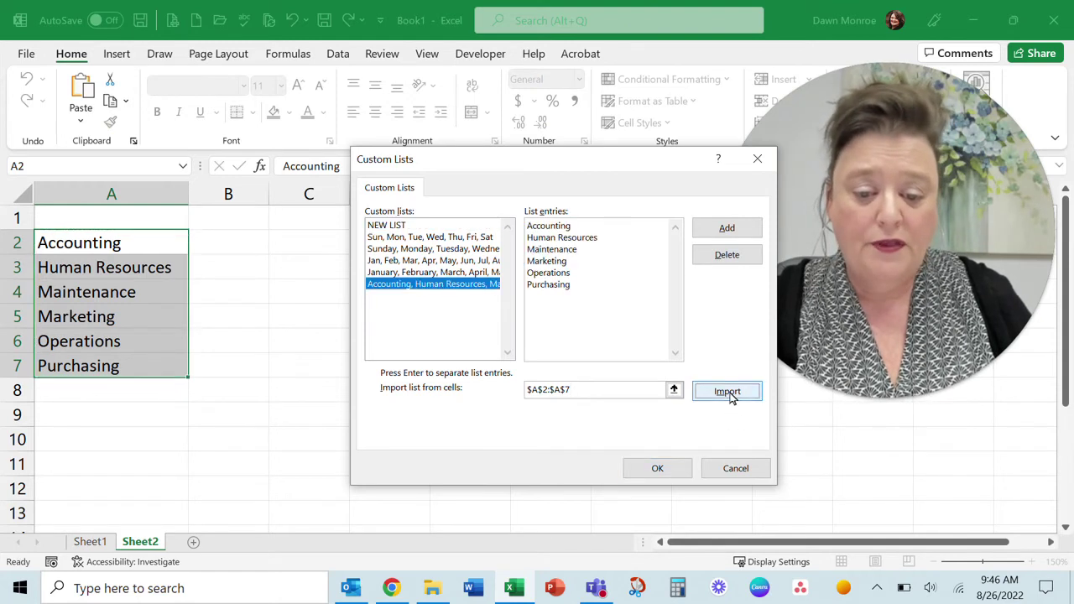
left_click(730, 229)
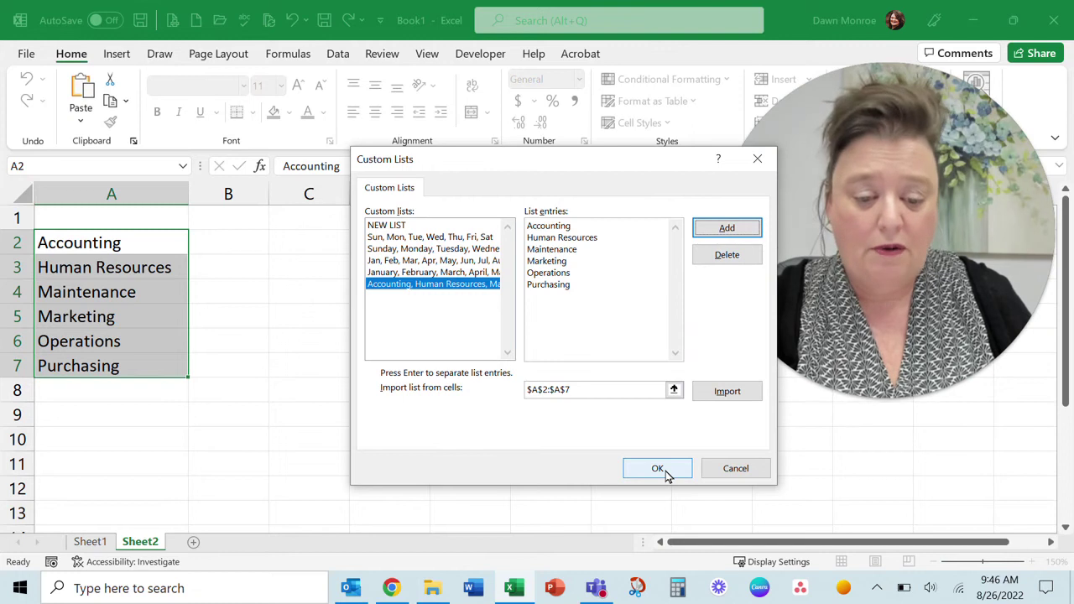
left_click(659, 470)
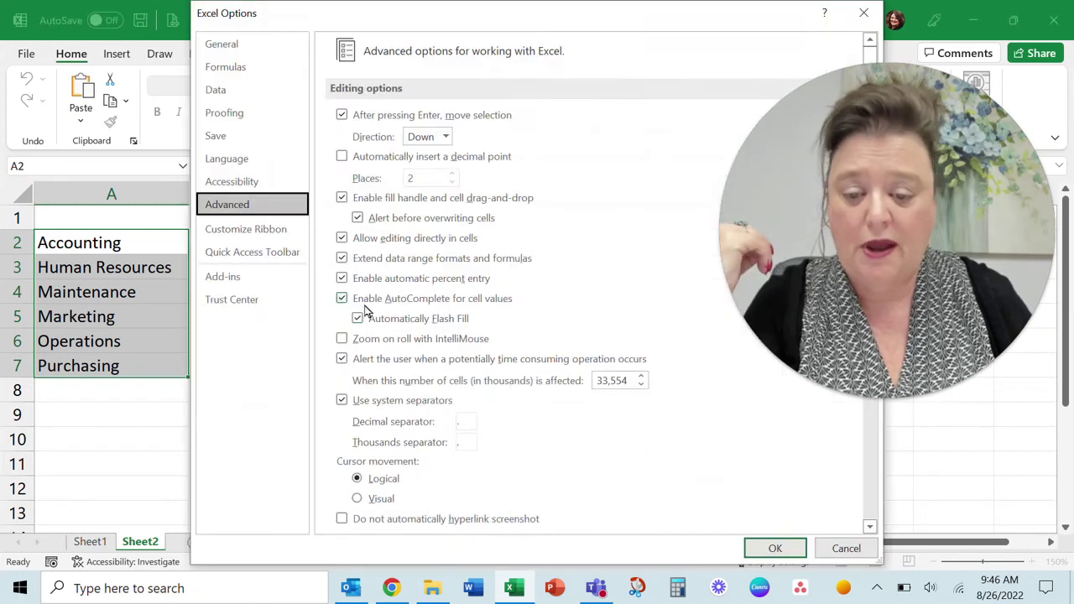
- Close Excel Options and autofill JAN from B11 across row 11 through OCT in K11
left_click(772, 548)
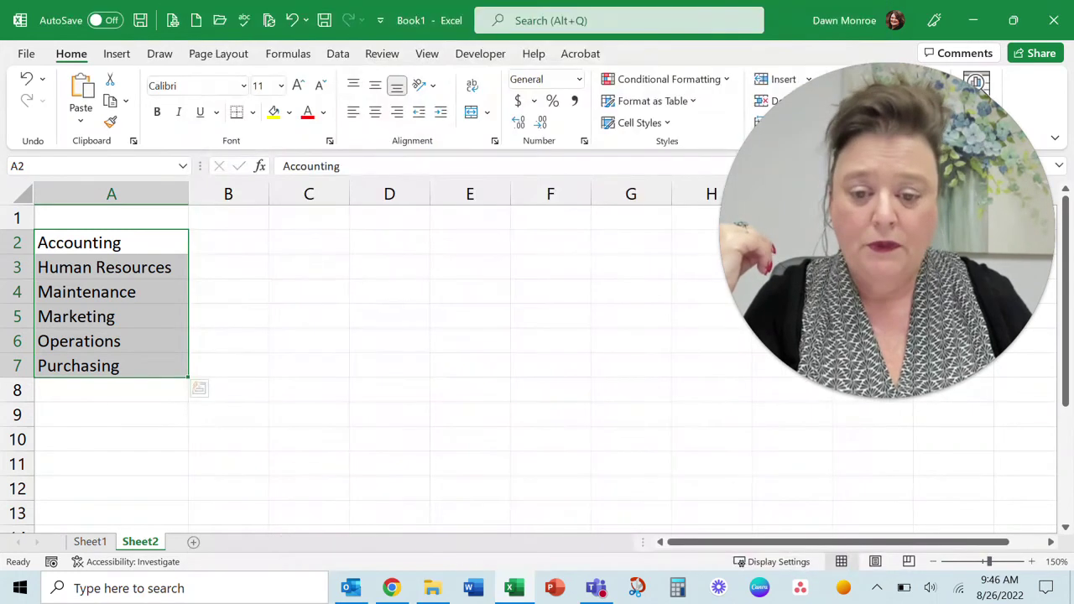
left_click(374, 241)
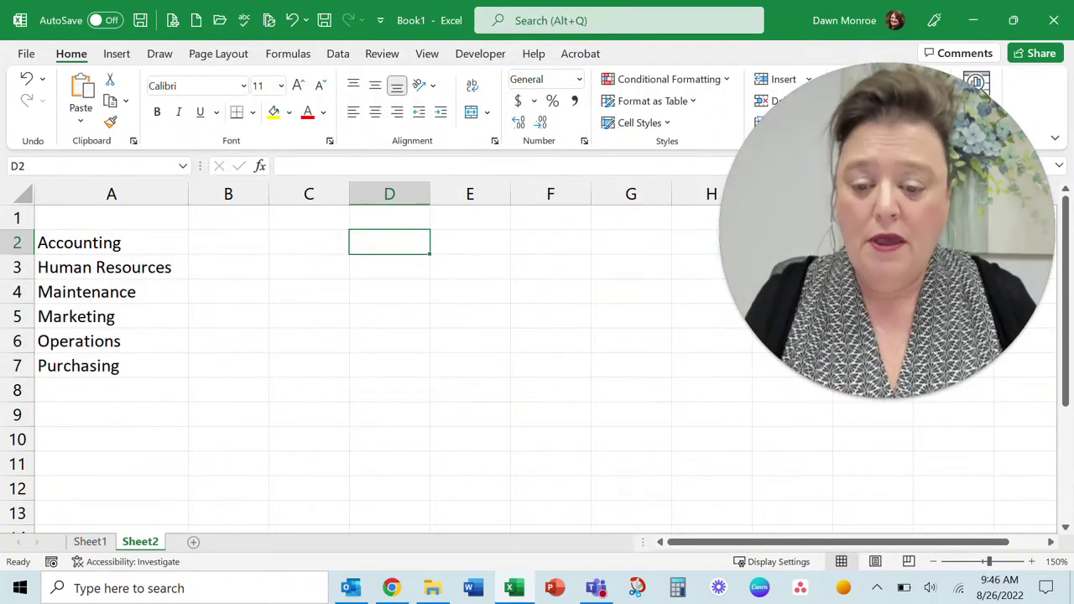
left_click(235, 464)
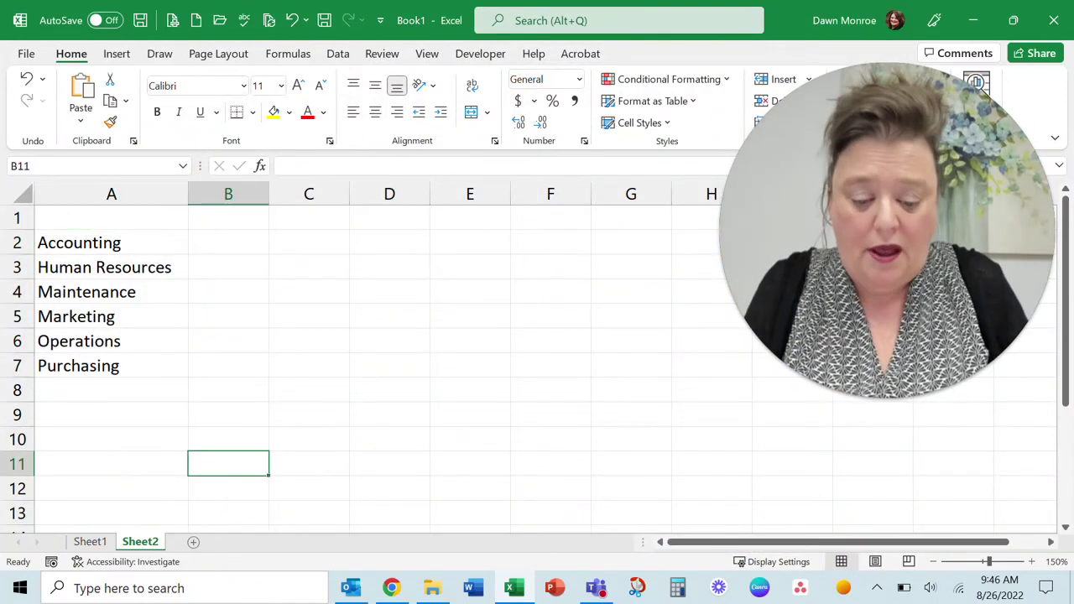
type("JAN")
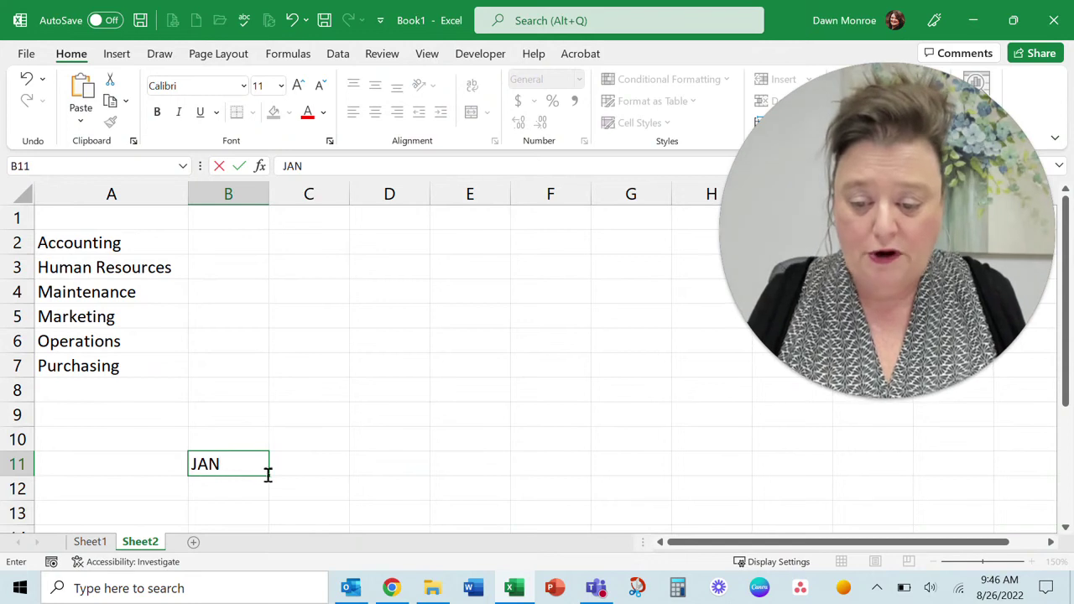
left_click_drag(268, 475, 982, 482)
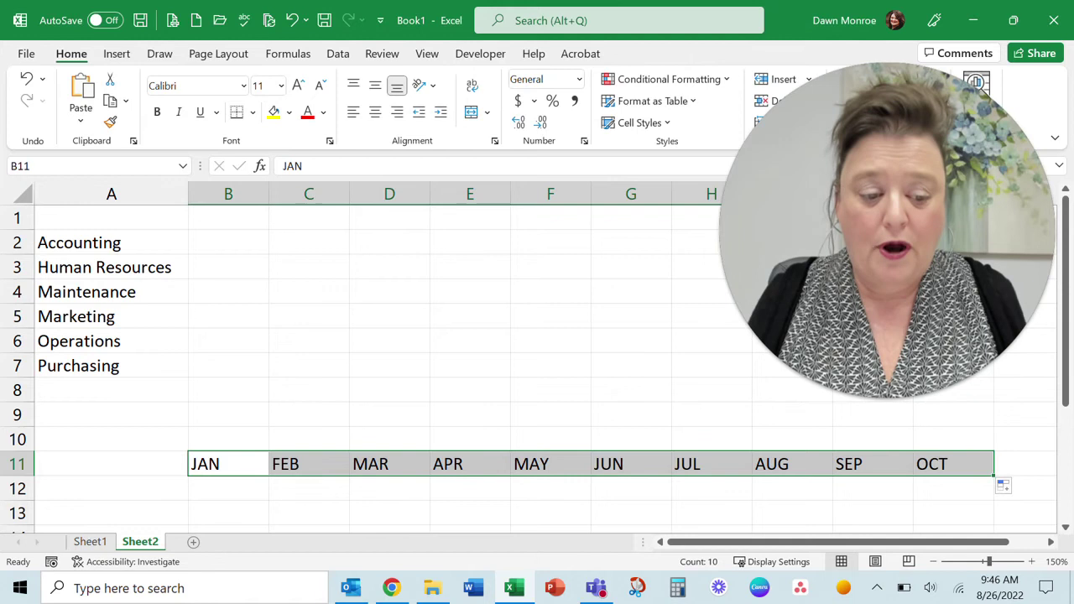
- Continue the APR cell in E11 down column E through AUG in E15
scroll(537, 361, "down", 1)
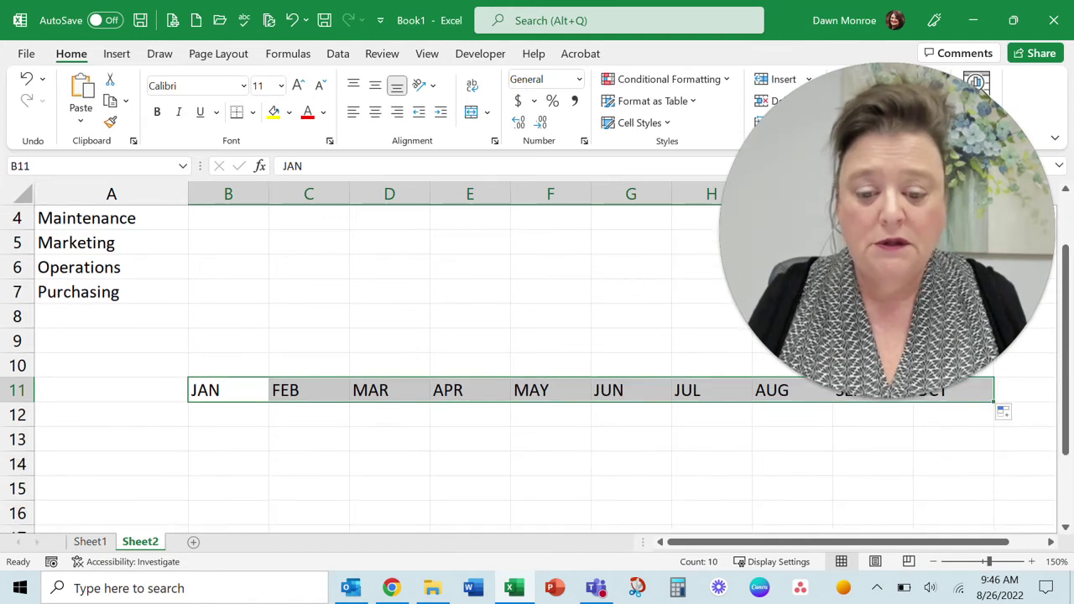
left_click(470, 391)
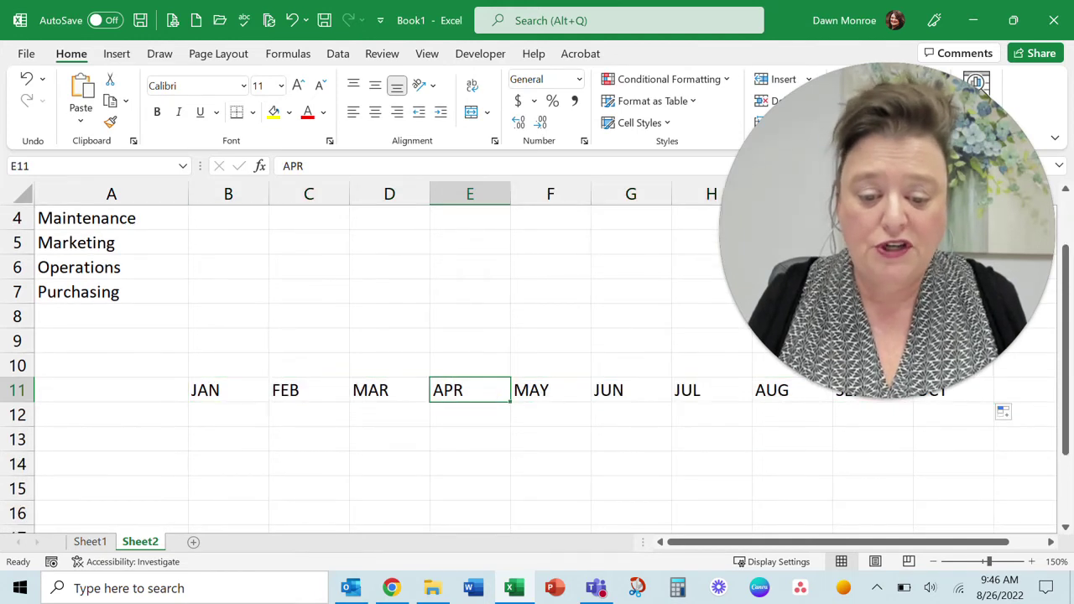
left_click_drag(511, 401, 510, 500)
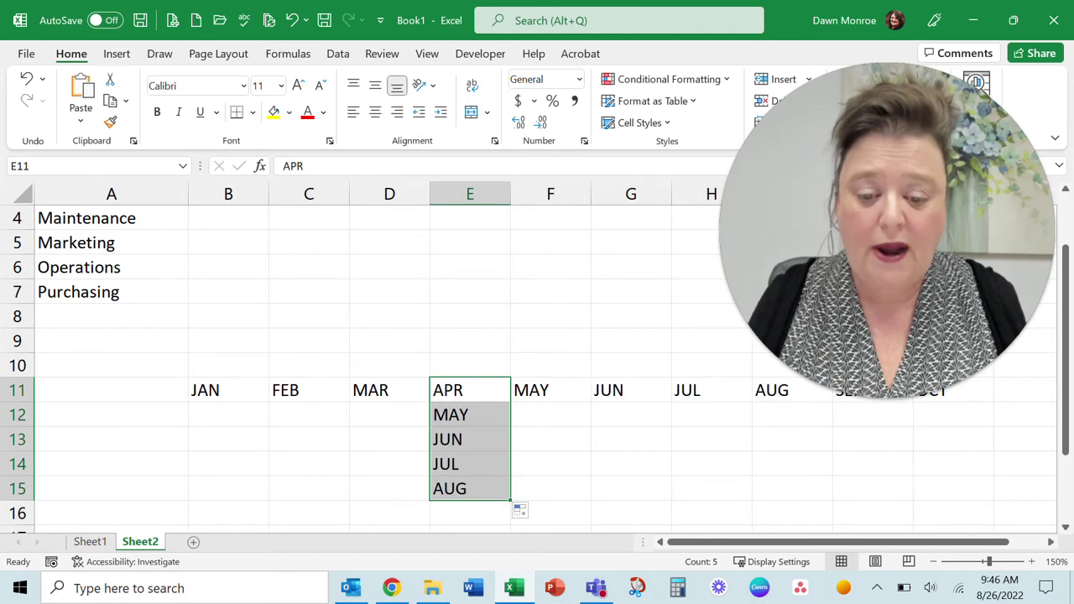
scroll(537, 361, "down", 1)
scroll(537, 361, "down", 1)
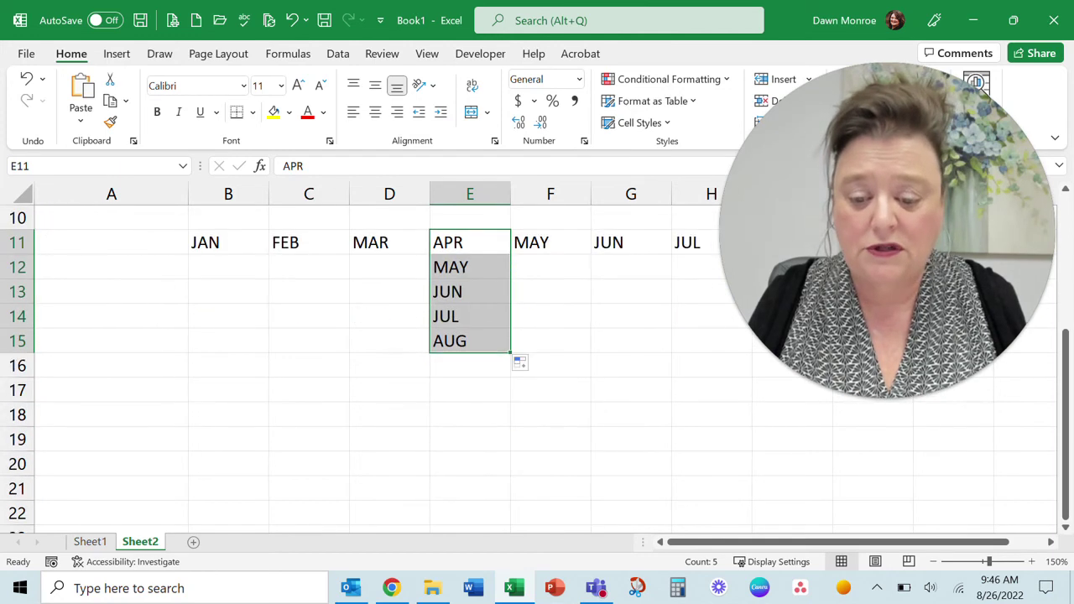
left_click(233, 441)
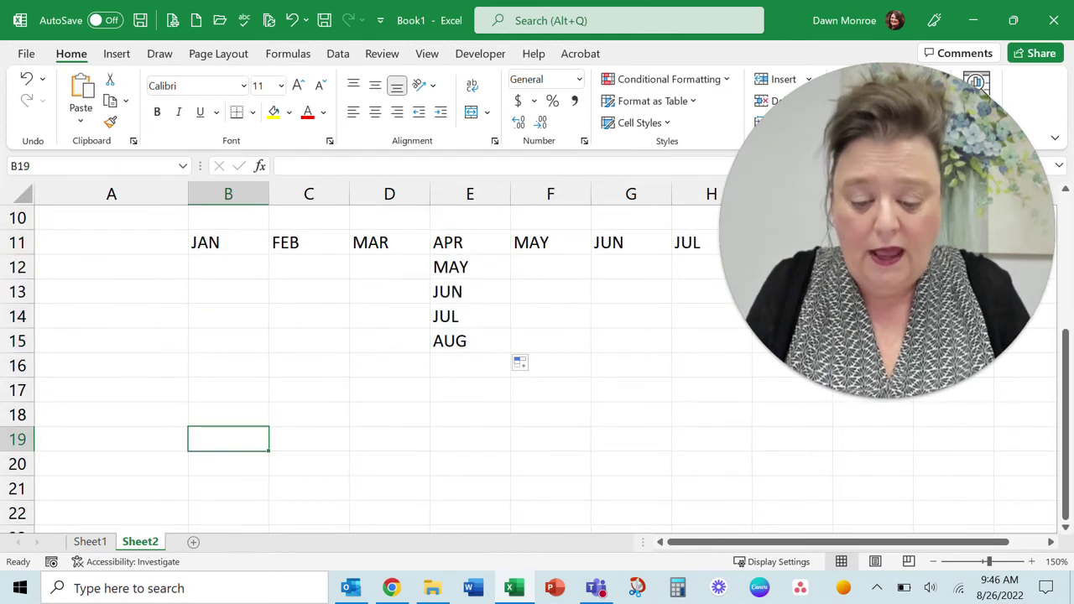
- Autofill Tuesday from B19 across to Monday in H19, then continue Friday down column E
type("Tuesday")
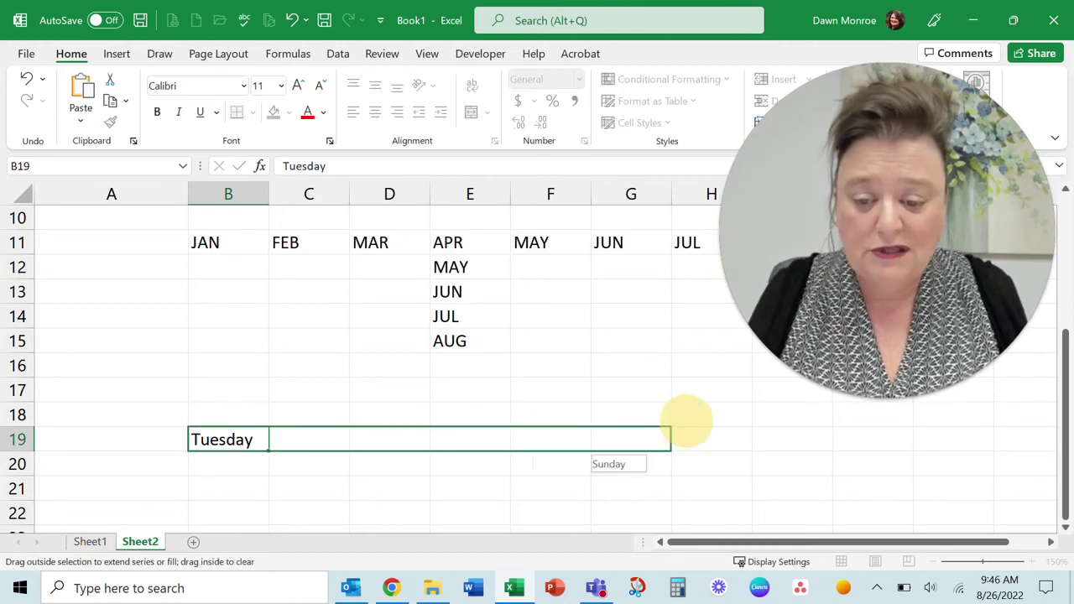
left_click_drag(268, 450, 730, 445)
left_click(456, 440)
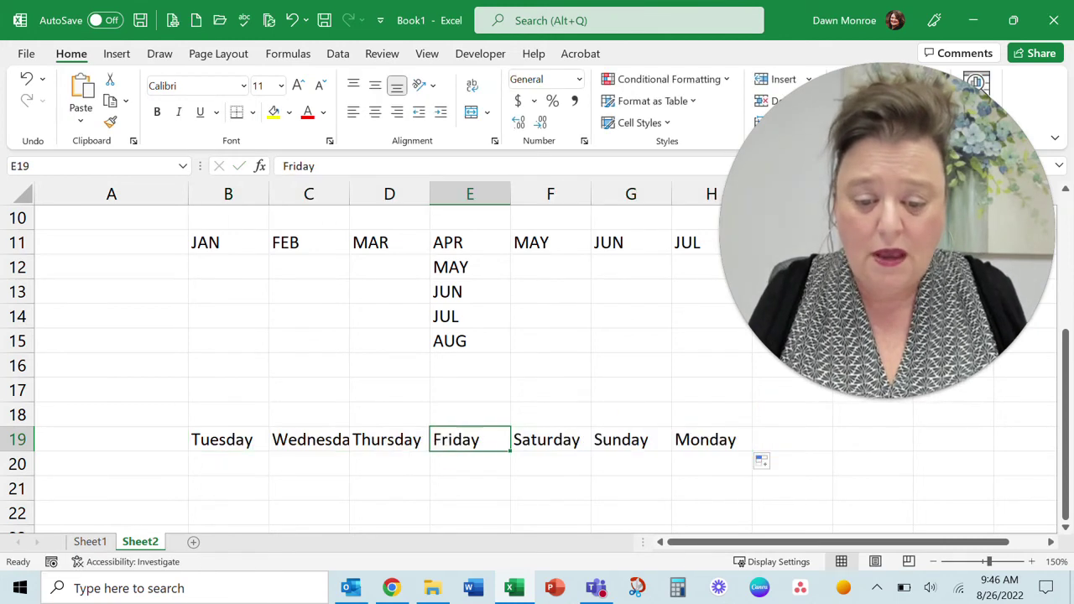
left_click_drag(510, 451, 503, 524)
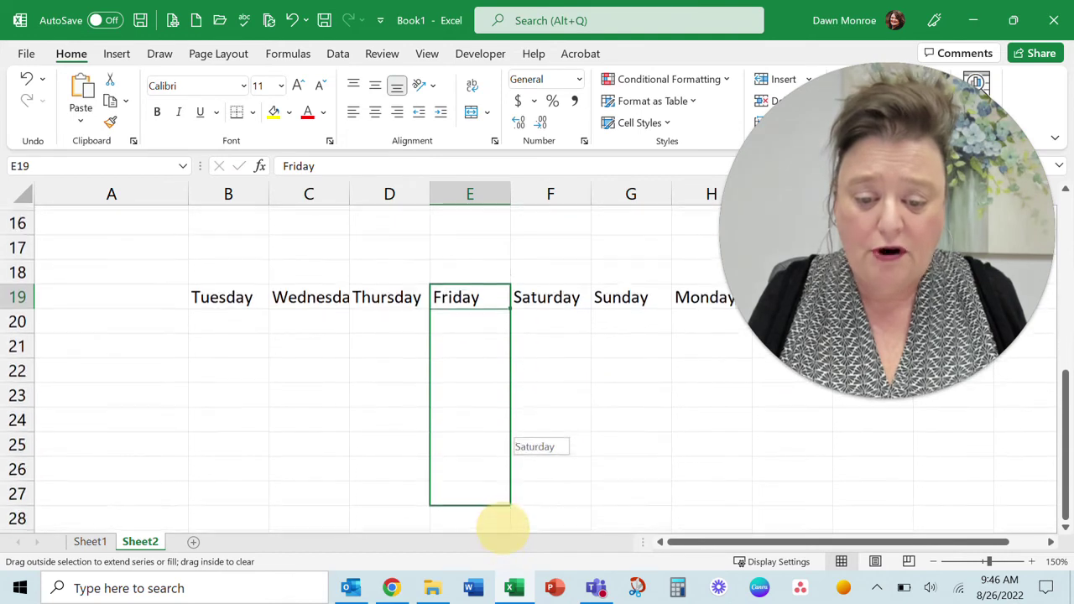
scroll(469, 370, "up", 2)
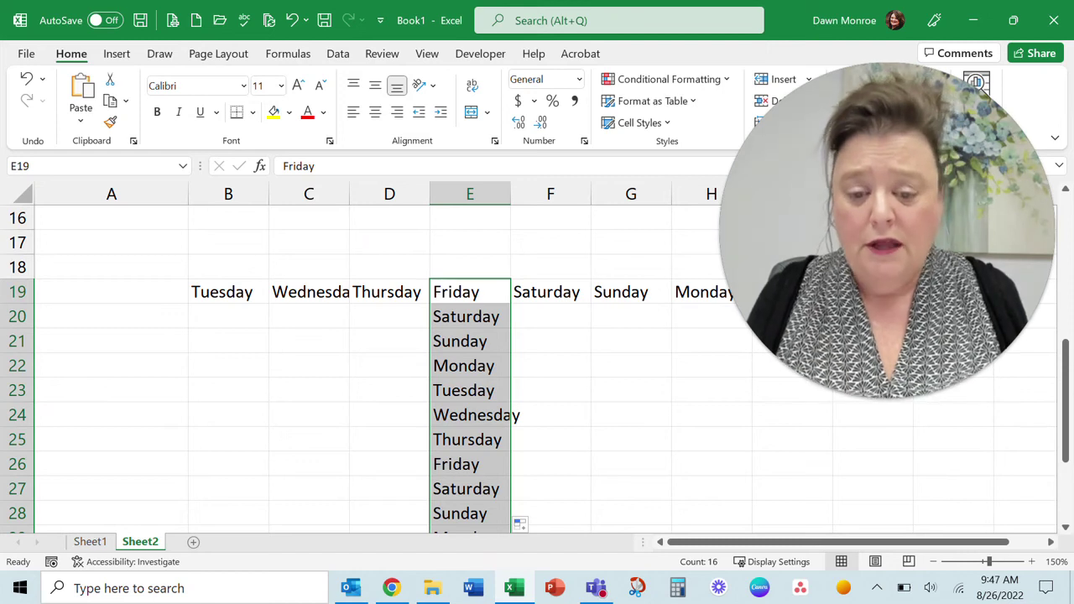
scroll(470, 369, "up", 5)
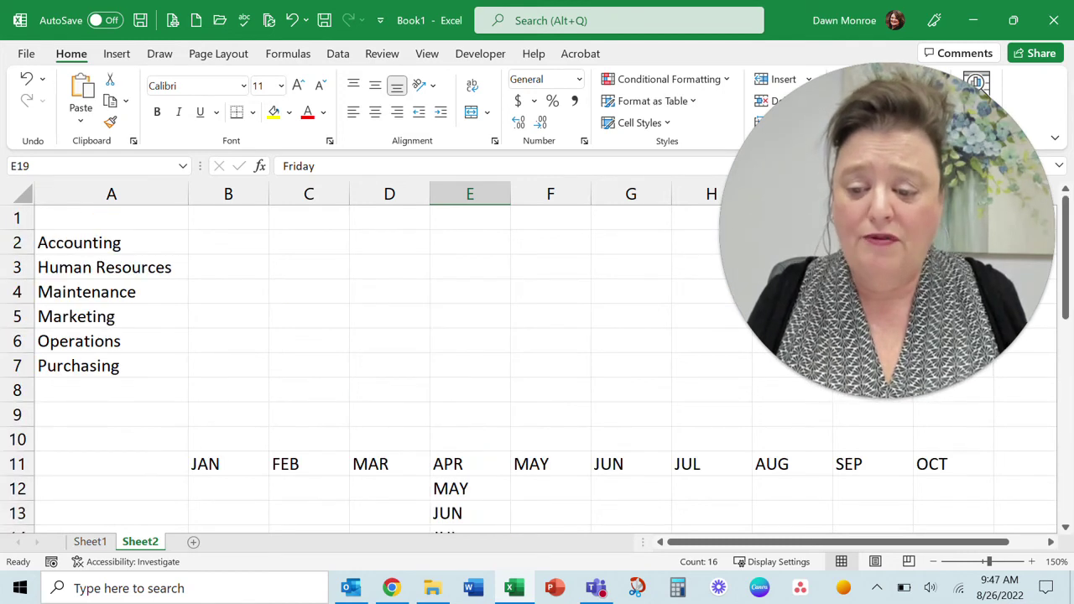
scroll(470, 369, "down", 3)
scroll(470, 369, "down", 1)
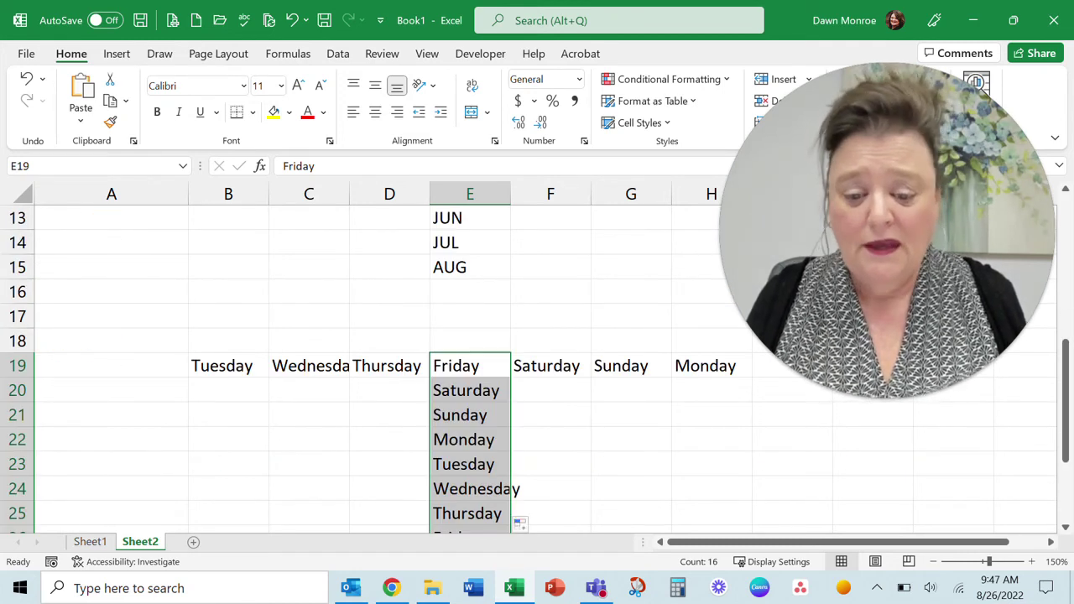
scroll(470, 369, "down", 5)
scroll(470, 369, "down", 2)
scroll(470, 369, "down", 1)
- Enter Accounting in C41, autofill departments down to C47, and extend Purchasing across row 46 to H46
left_click(309, 316)
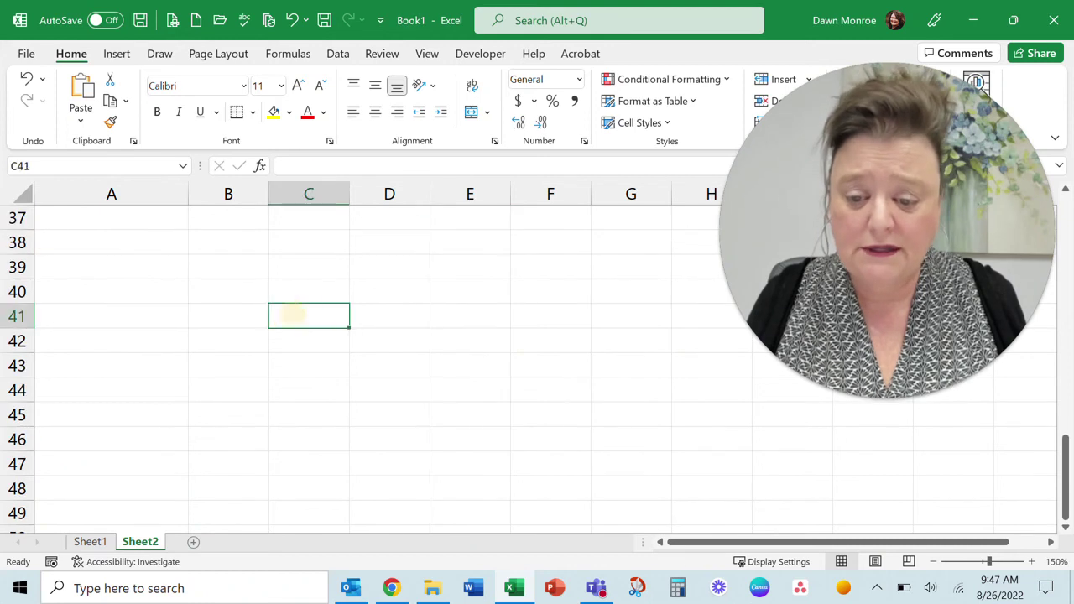
type("Accounting")
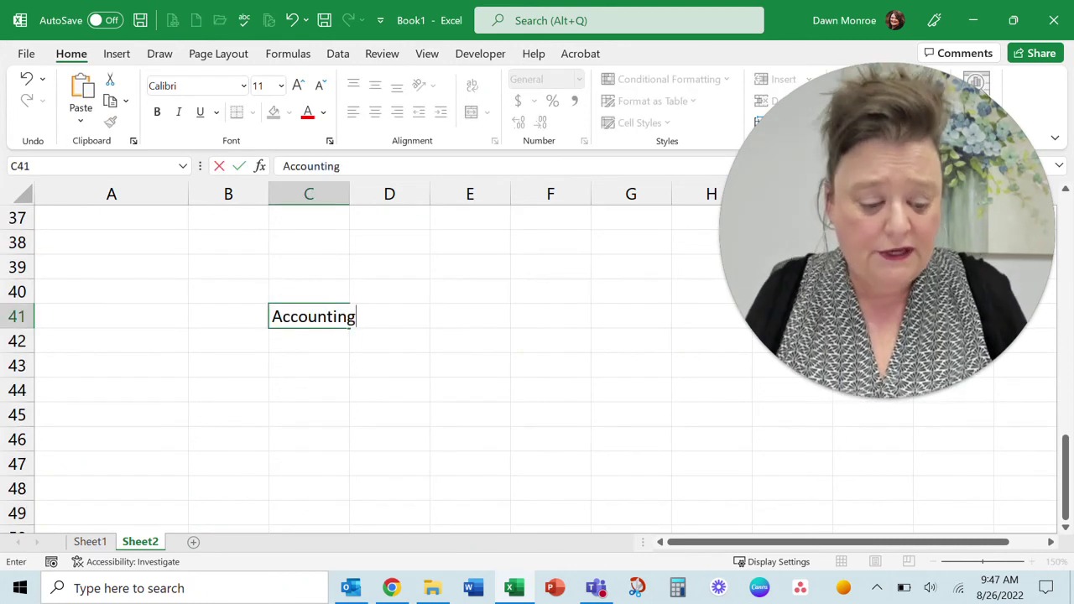
key("Return")
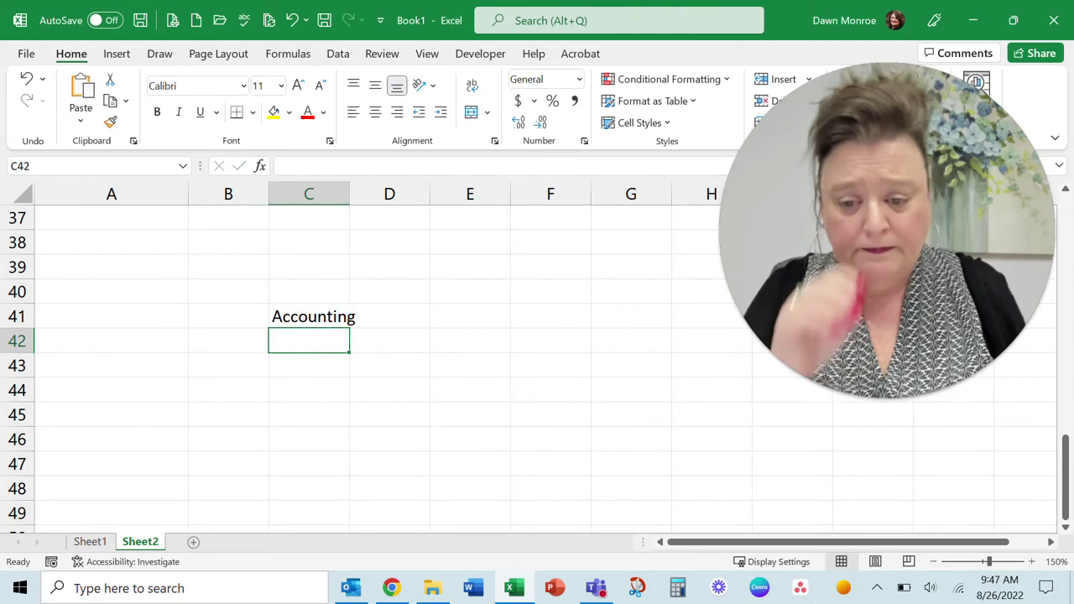
left_click(310, 320)
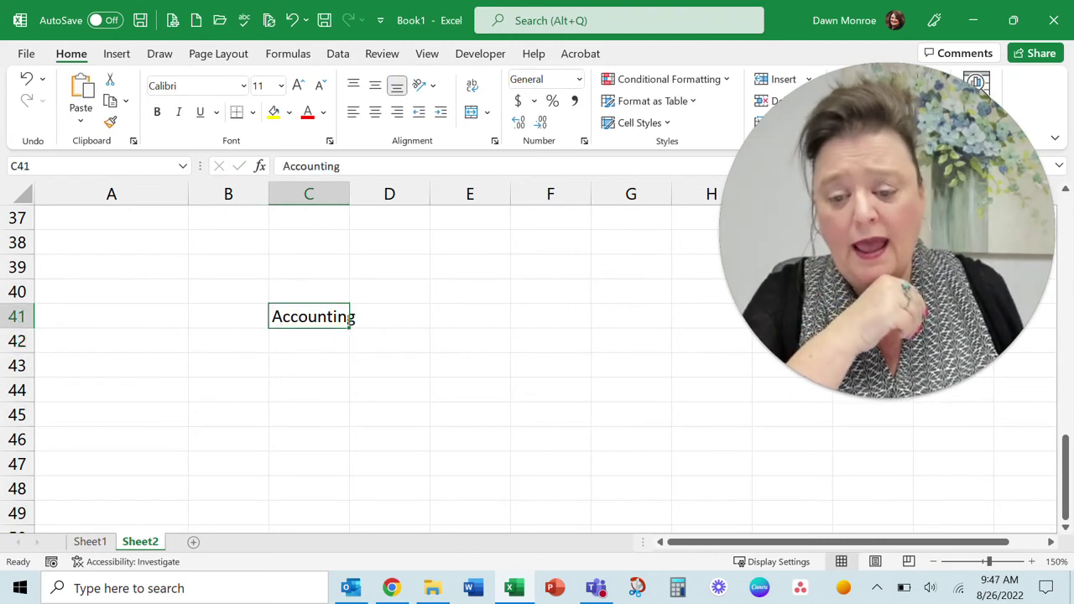
left_click_drag(350, 327, 332, 472)
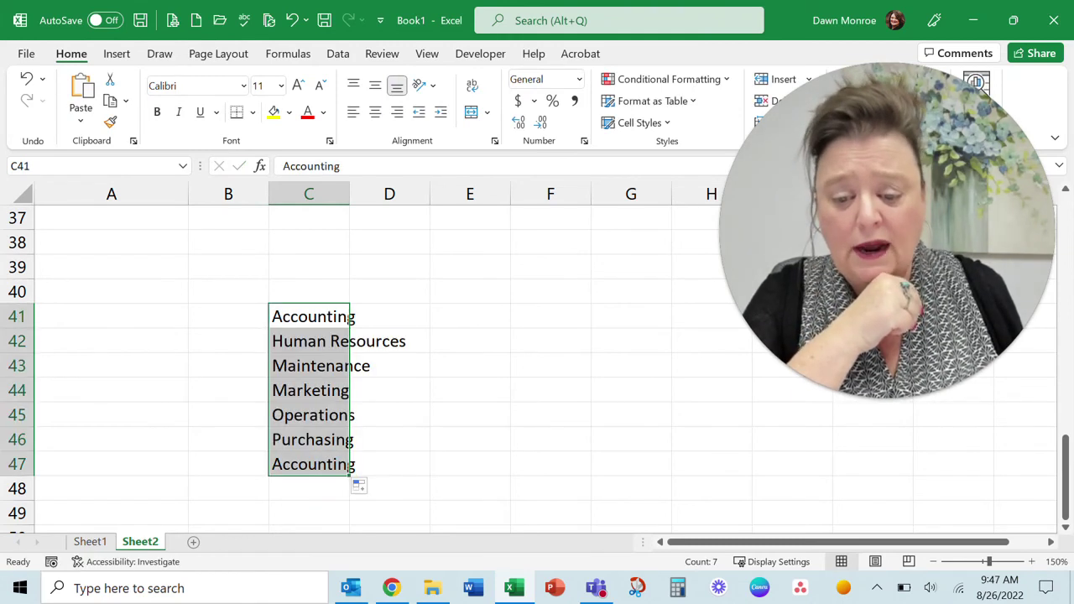
left_click(339, 439)
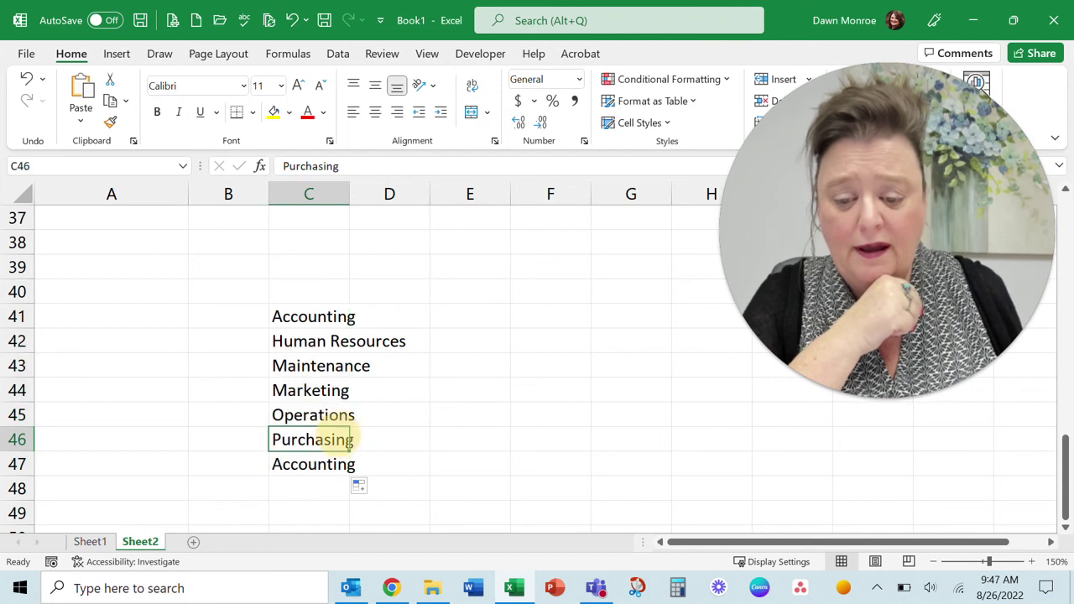
left_click_drag(351, 445, 753, 451)
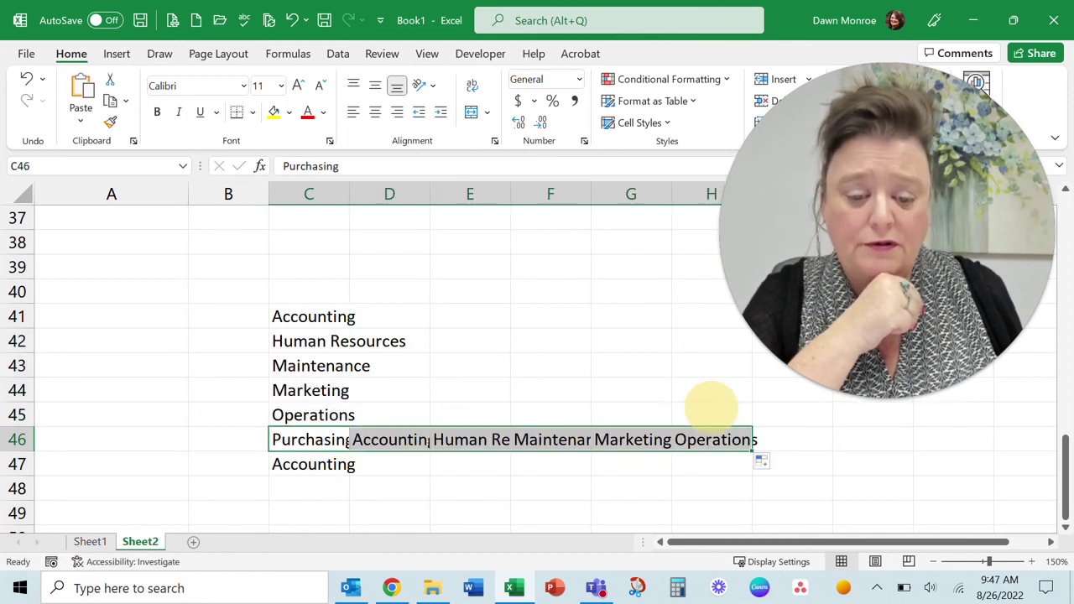